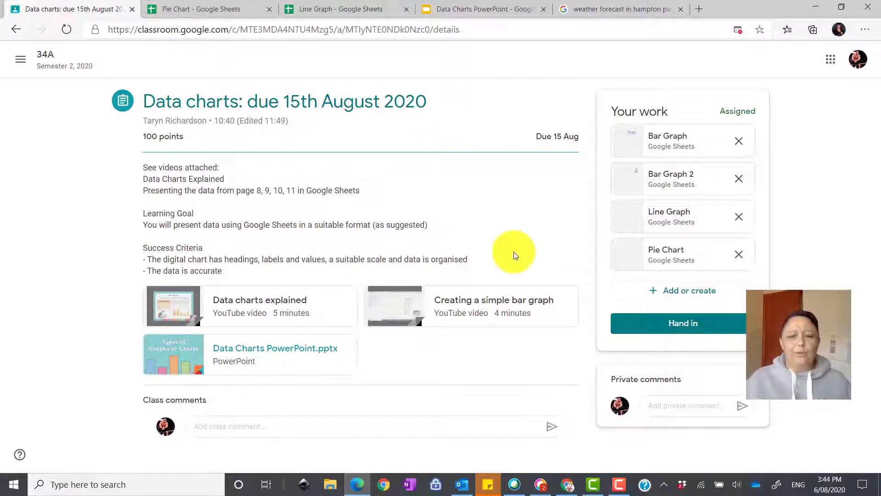
- Create a new blank spreadsheet for the assignment in Google Classroom and open it
left_click(662, 299)
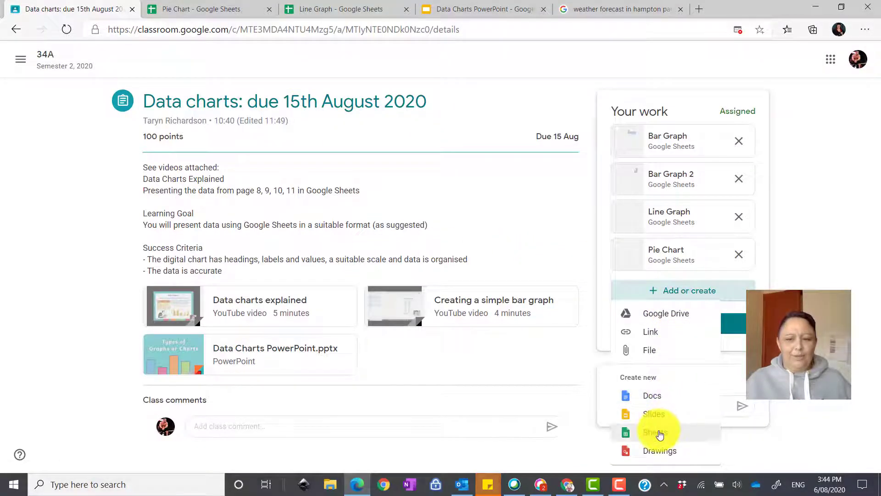
left_click(657, 435)
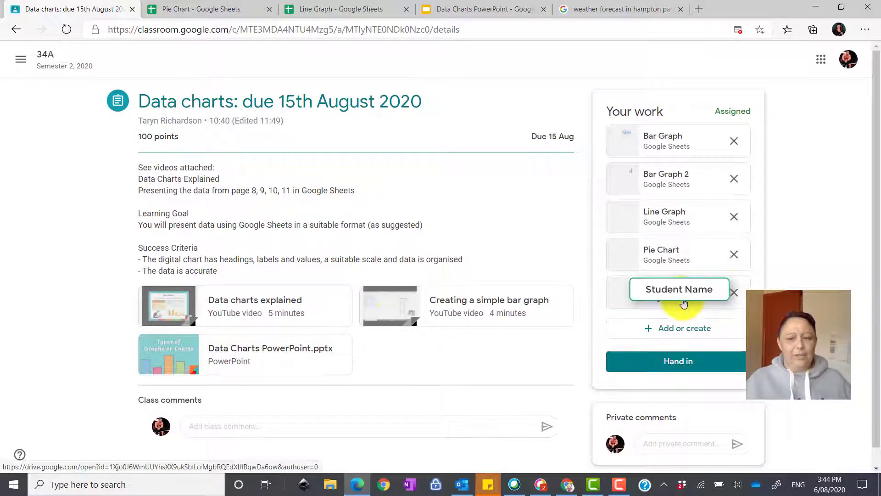
left_click(683, 301)
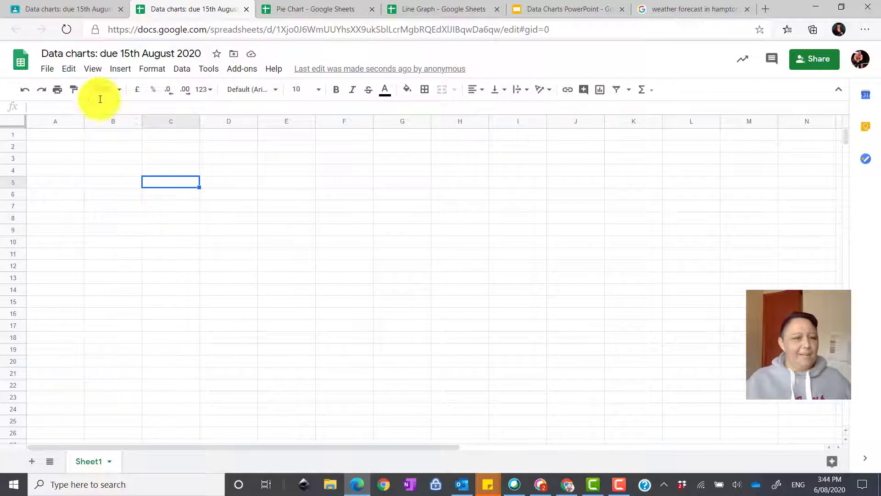
- Rename the spreadsheet to 'Bar Graph 2'
left_click(44, 54)
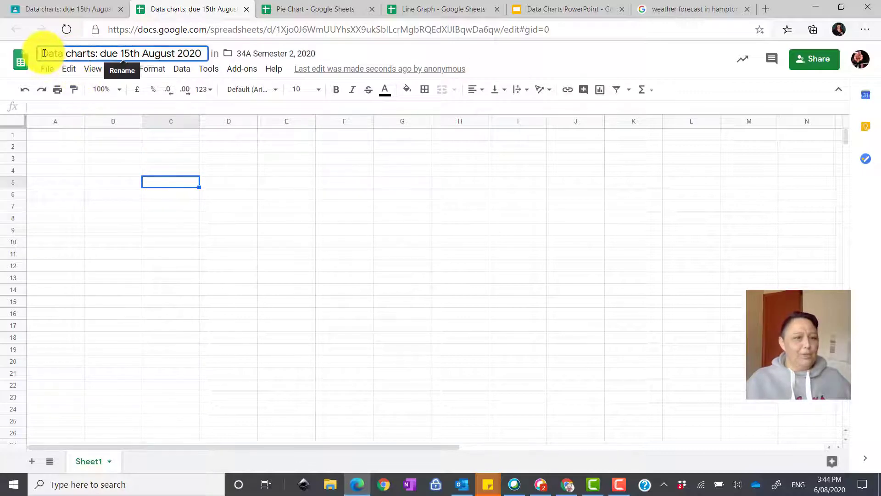
left_click_drag(45, 53, 239, 49)
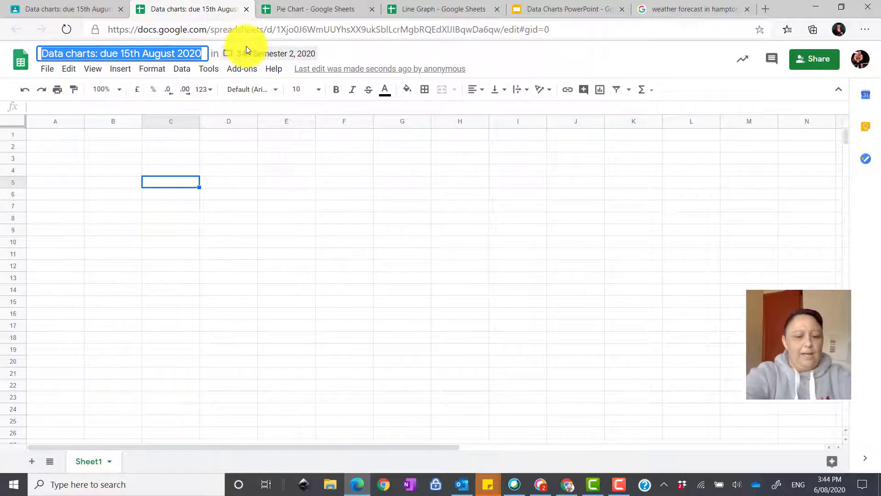
type("Bar Gra")
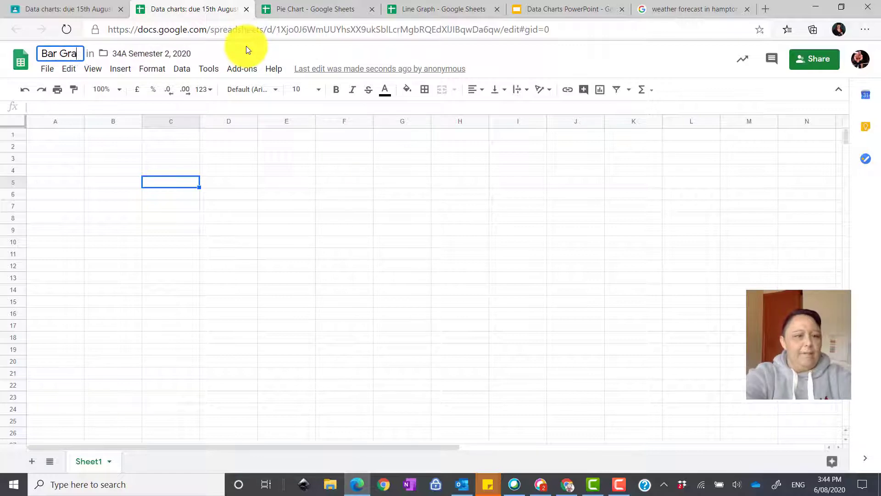
type("ph 2")
left_click(564, 10)
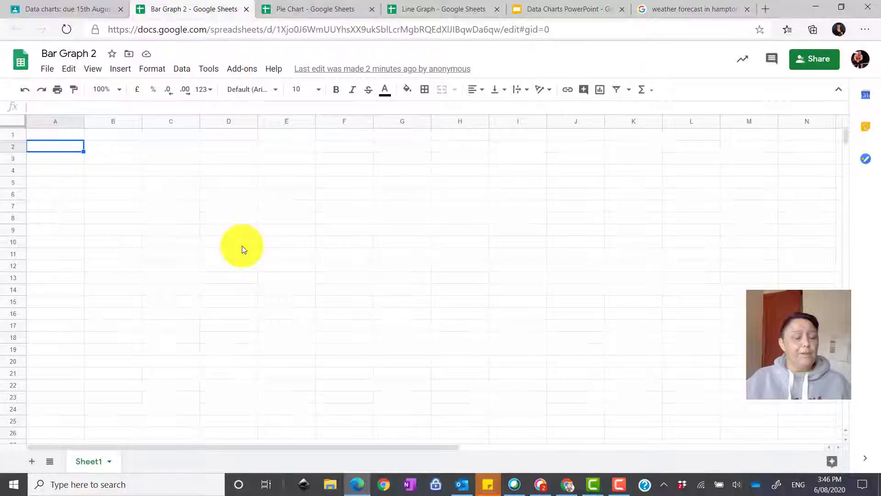
- Enter the headers States, Male and Female in A1:C1
left_click(56, 136)
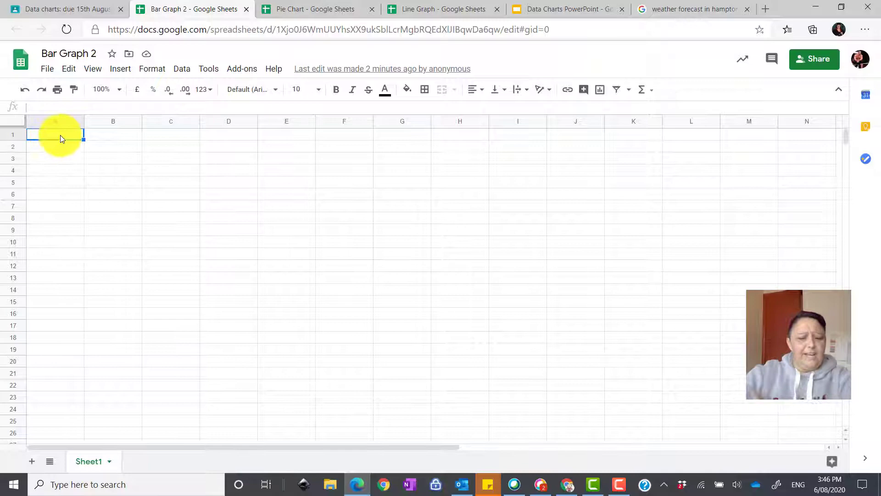
type("States")
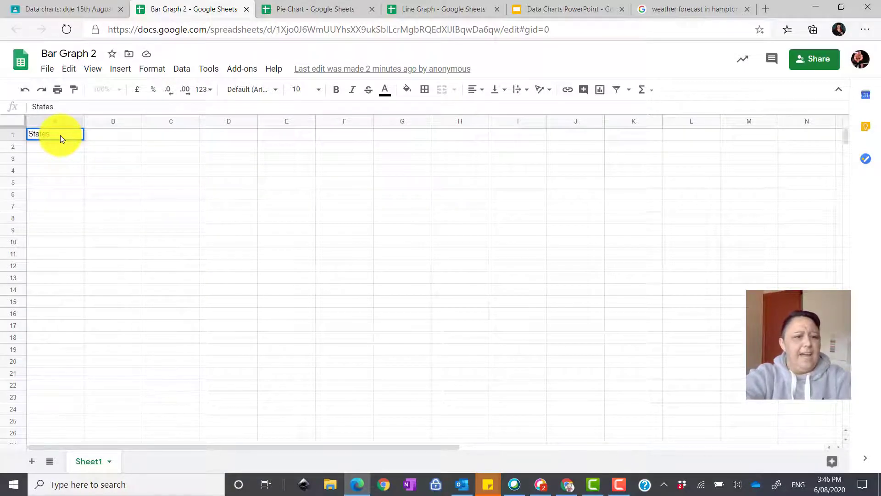
key("Tab")
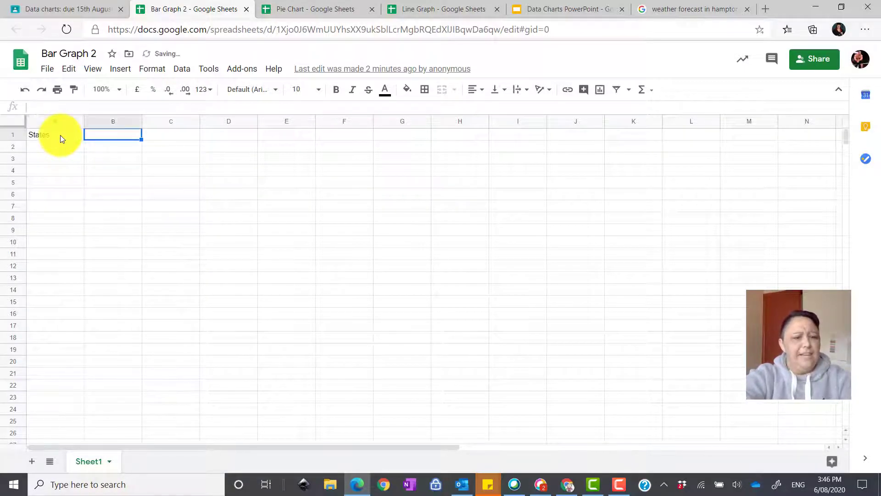
type("Polu")
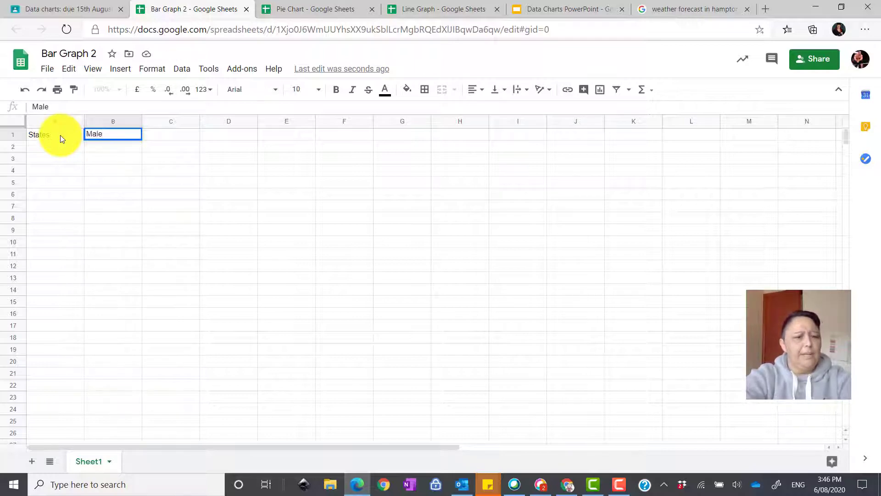
key("Tab")
type("Female")
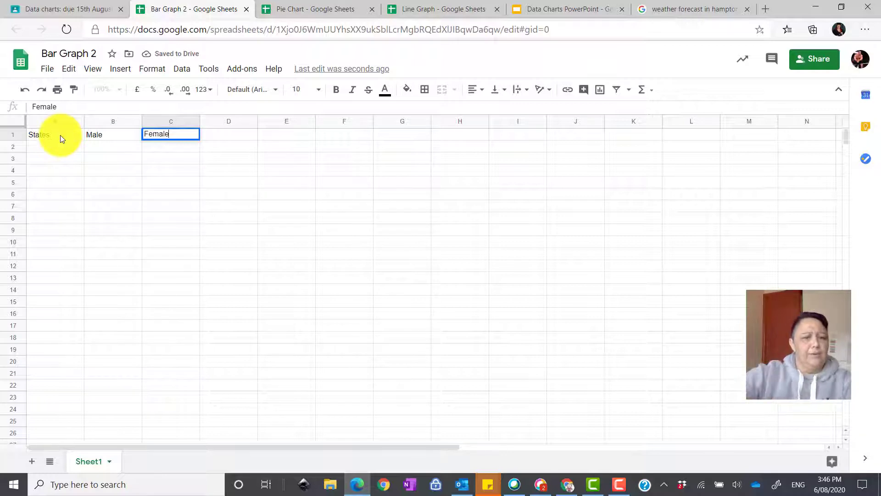
left_click(561, 9)
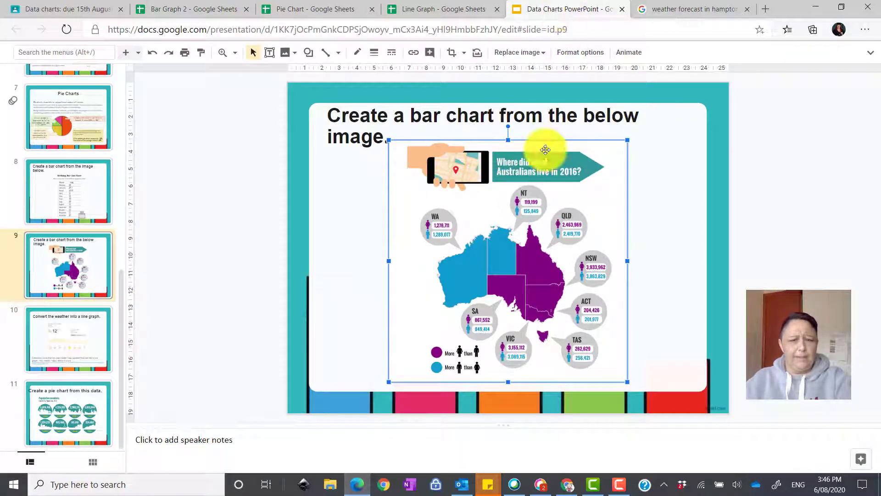
- Enter the eight state and territory names, Tasmania through South Australia, in A2:A9
left_click(198, 11)
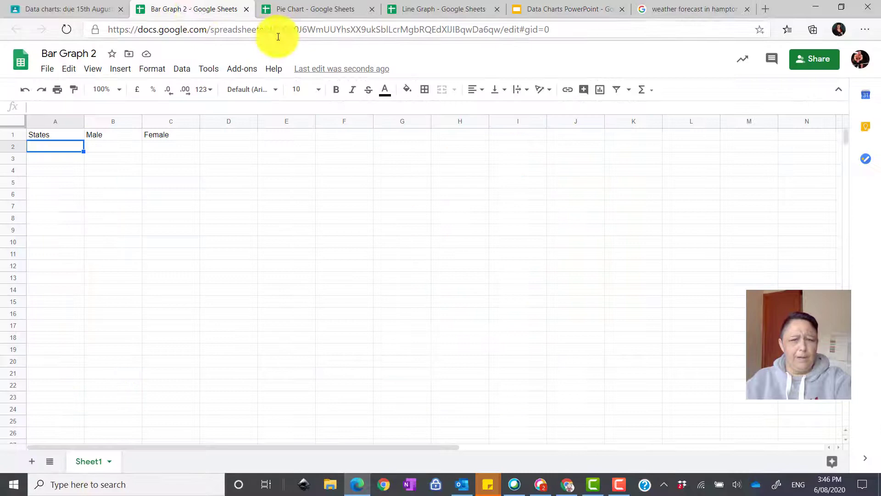
left_click(548, 8)
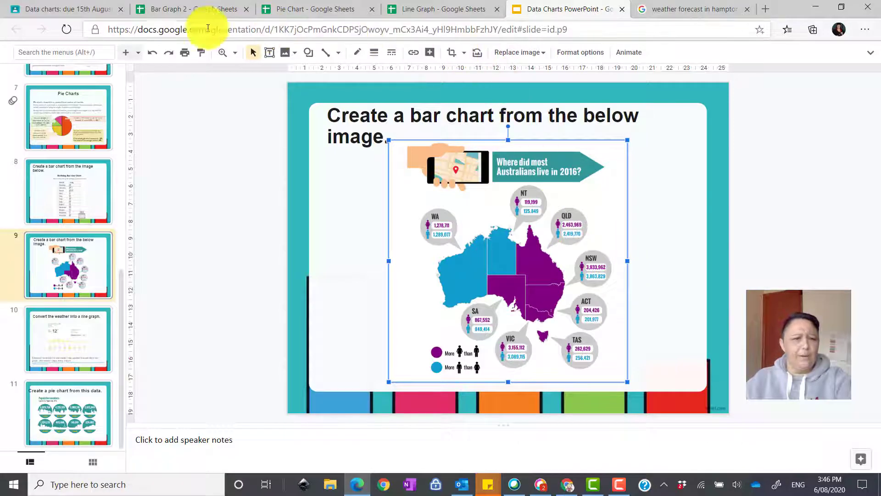
left_click(175, 9)
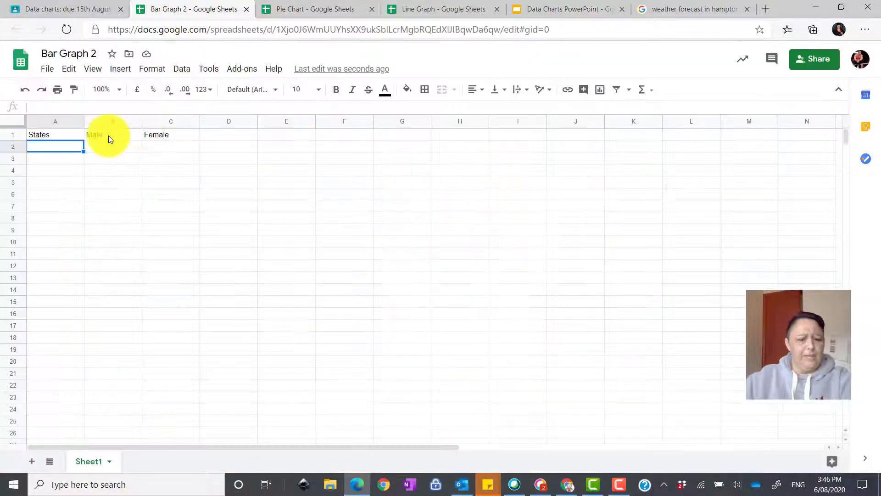
type("NT")
key("Return")
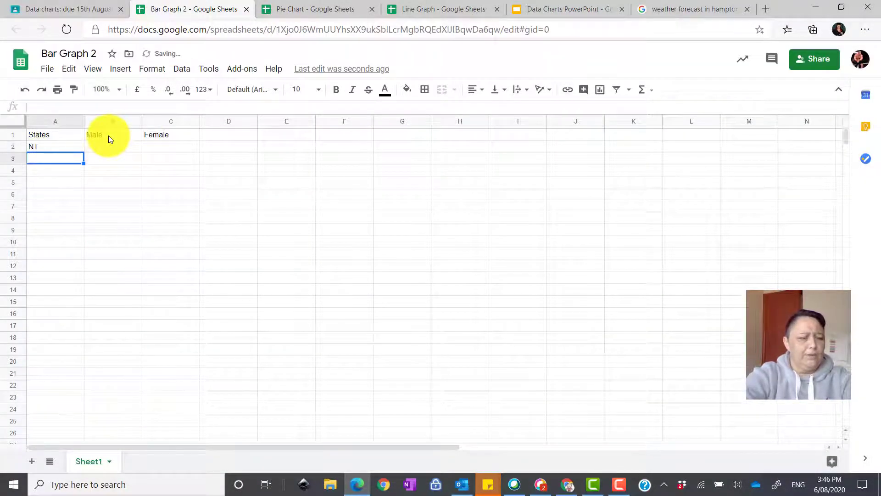
type("QL")
key("BackSpace")
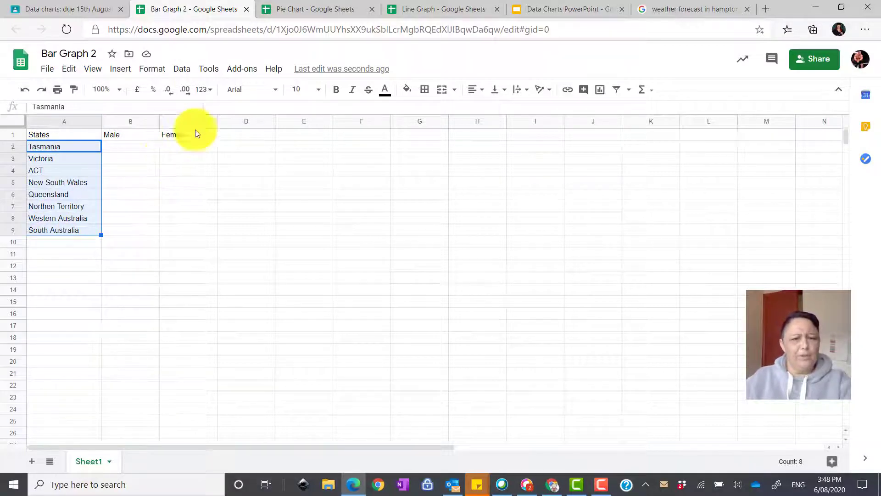
- Enter each state's male and female populations in B2:C9 and select the table
left_click(562, 10)
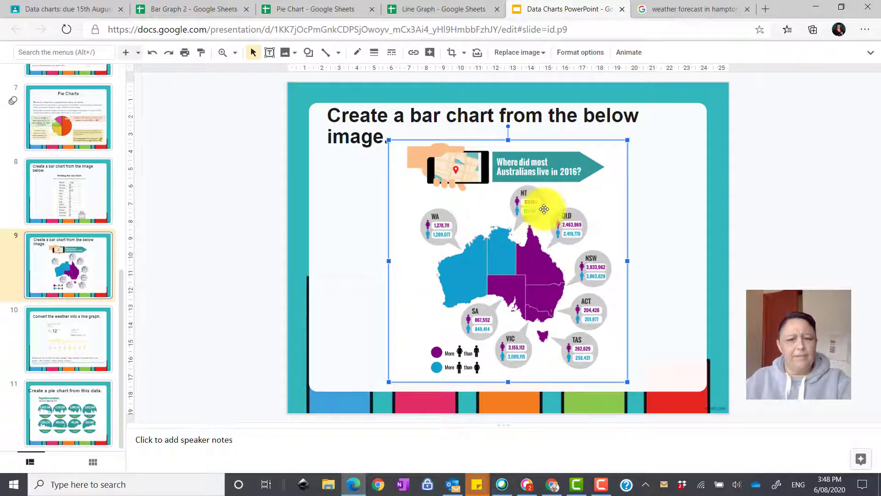
key("ctrl+2")
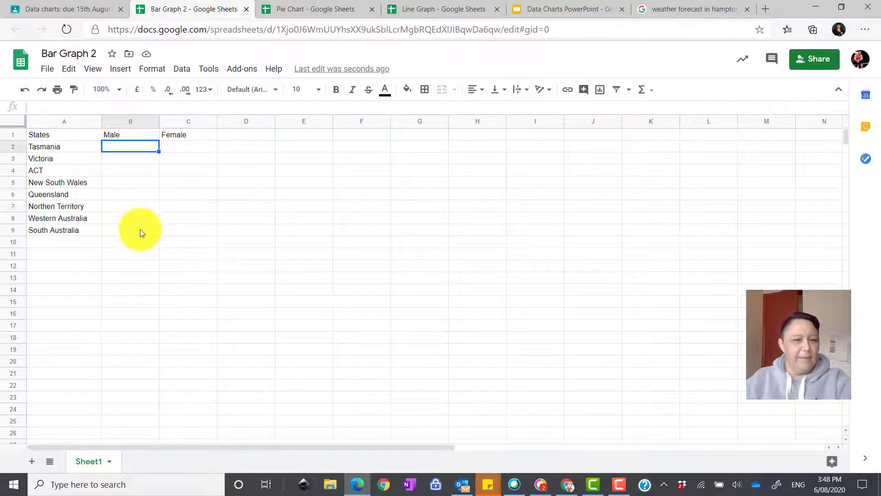
key("ctrl+v")
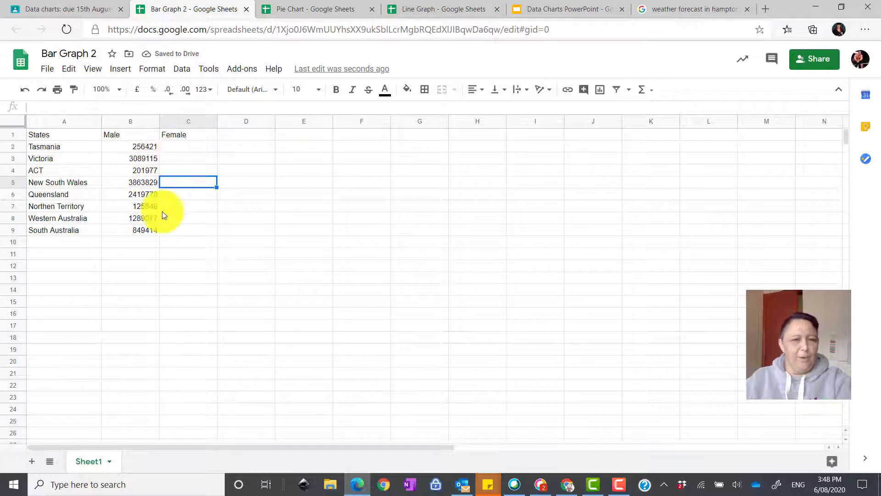
left_click(539, 10)
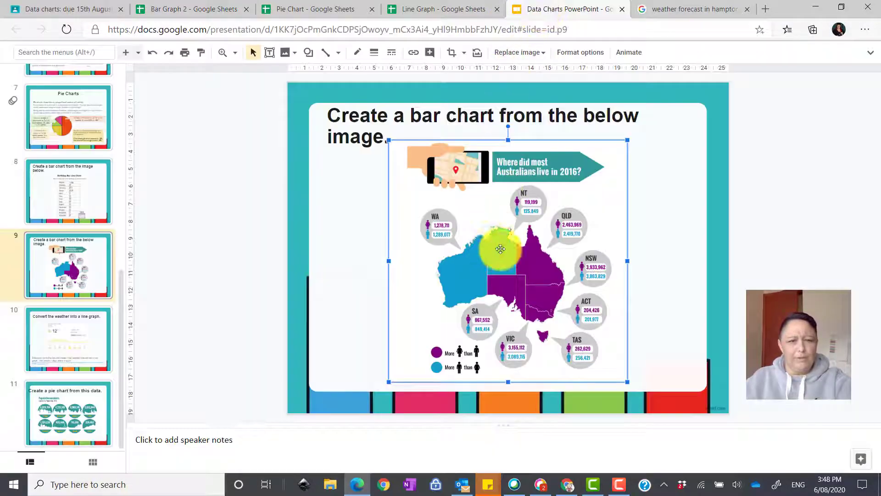
left_click(214, 9)
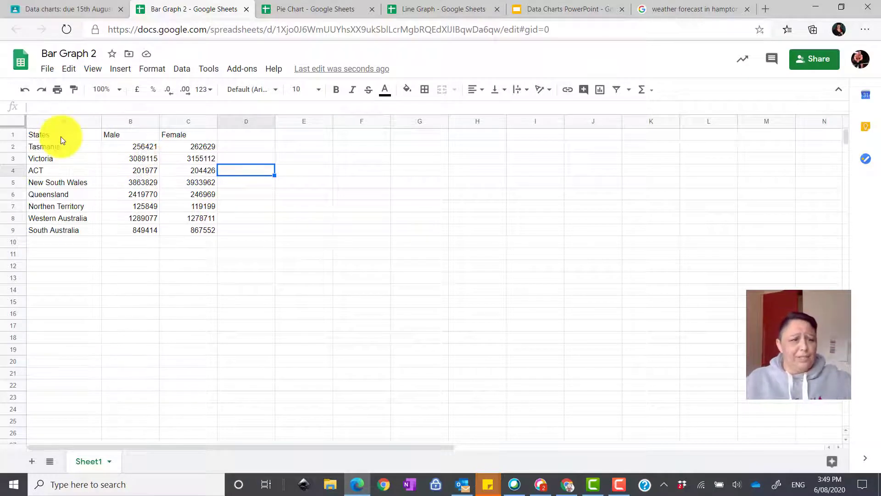
mouse_move(50, 134)
left_mouse_down()
mouse_move(99, 181)
mouse_move(178, 229)
mouse_move(208, 230)
left_mouse_up()
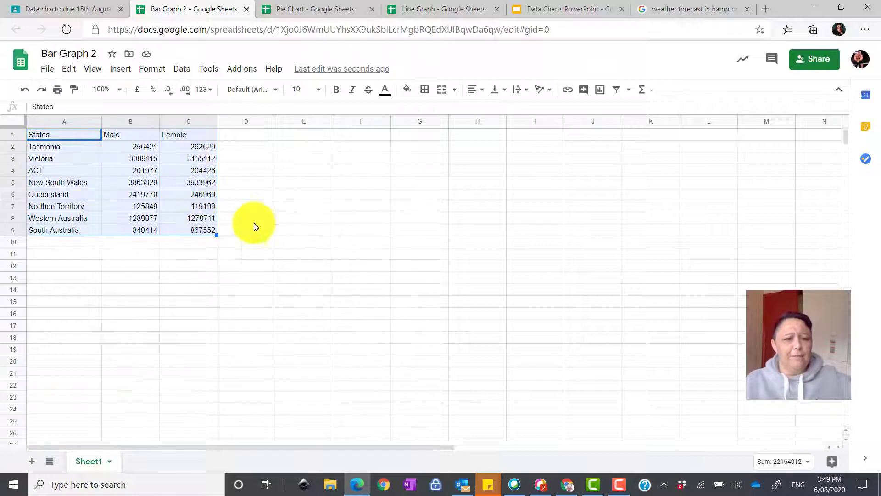
- Insert a stacked column chart of A1:C9 and place it right of the table
left_click(601, 95)
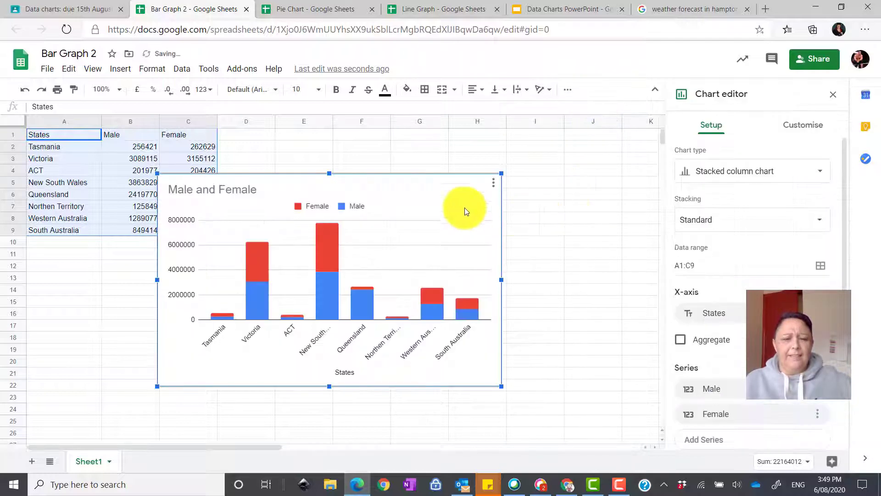
left_click_drag(444, 179, 542, 154)
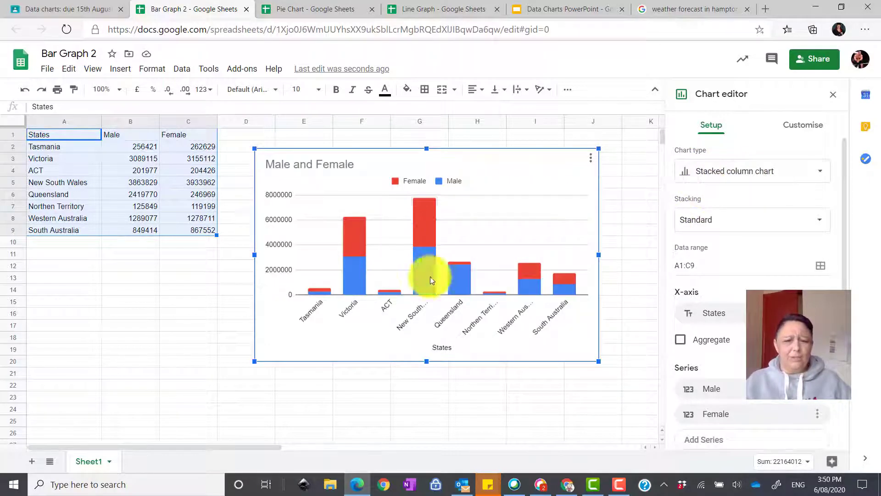
- Set the chart's stacking to None so male and female columns sit side by side
left_click(755, 176)
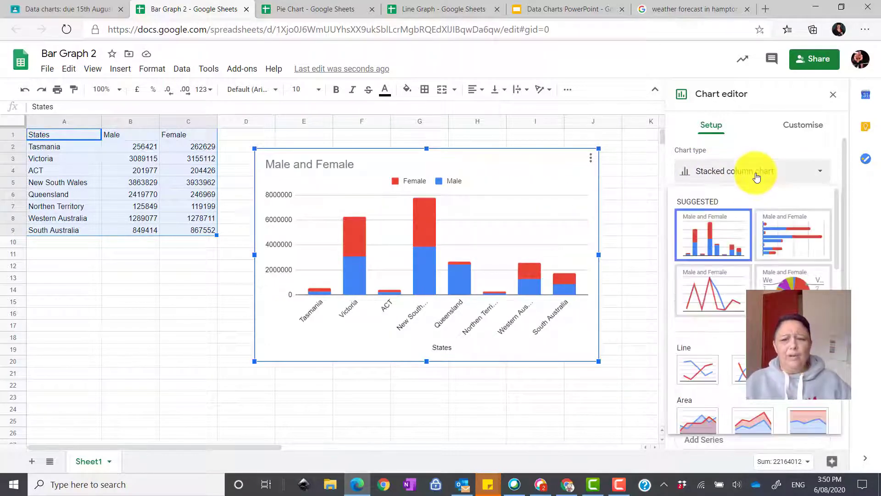
left_click(756, 178)
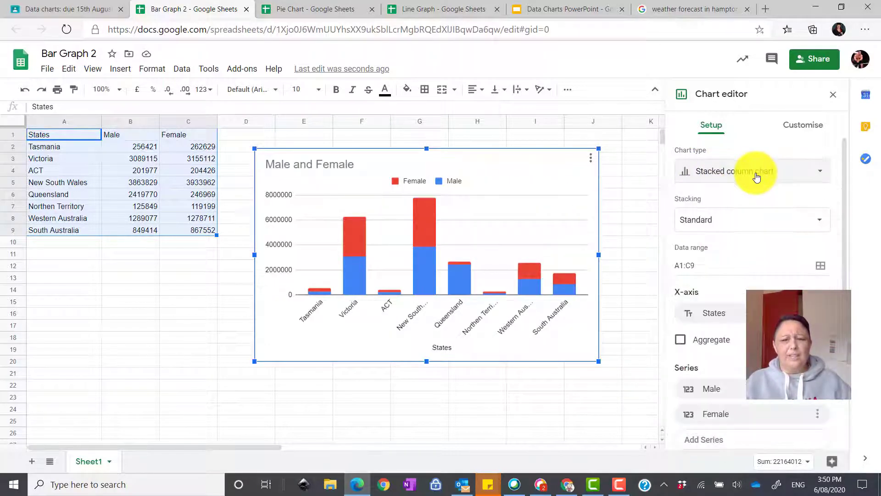
left_click(721, 220)
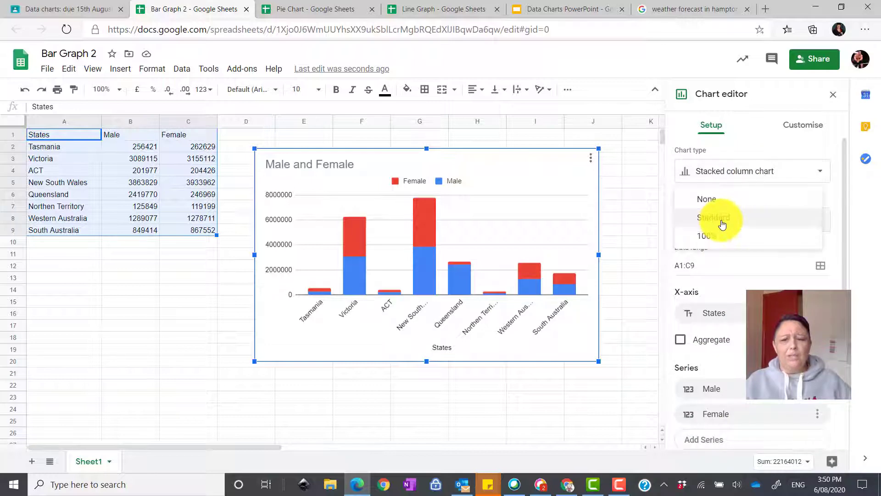
left_click(709, 200)
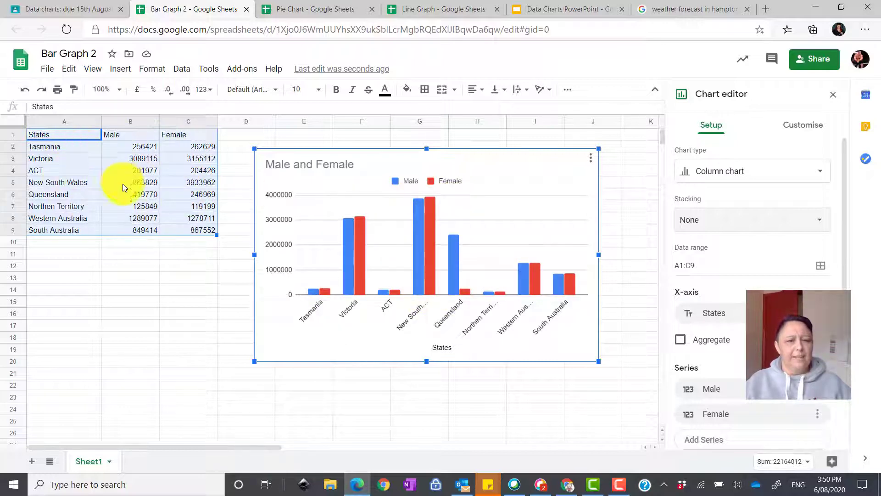
key("Escape")
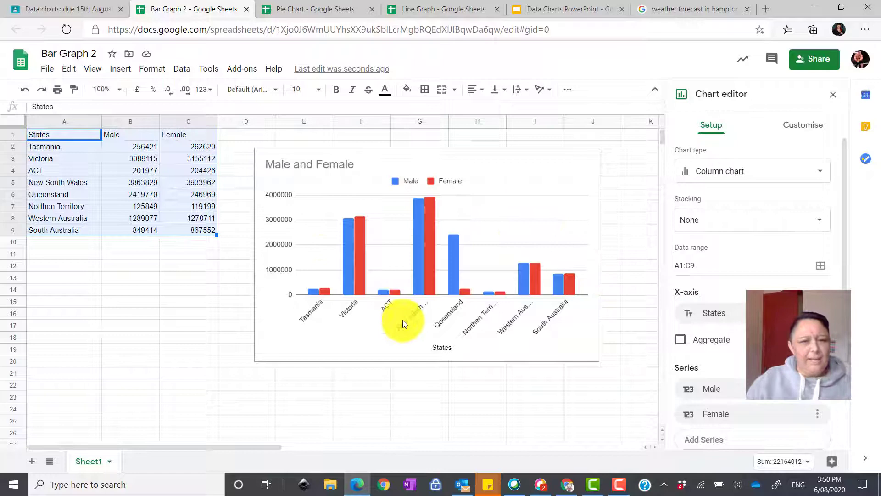